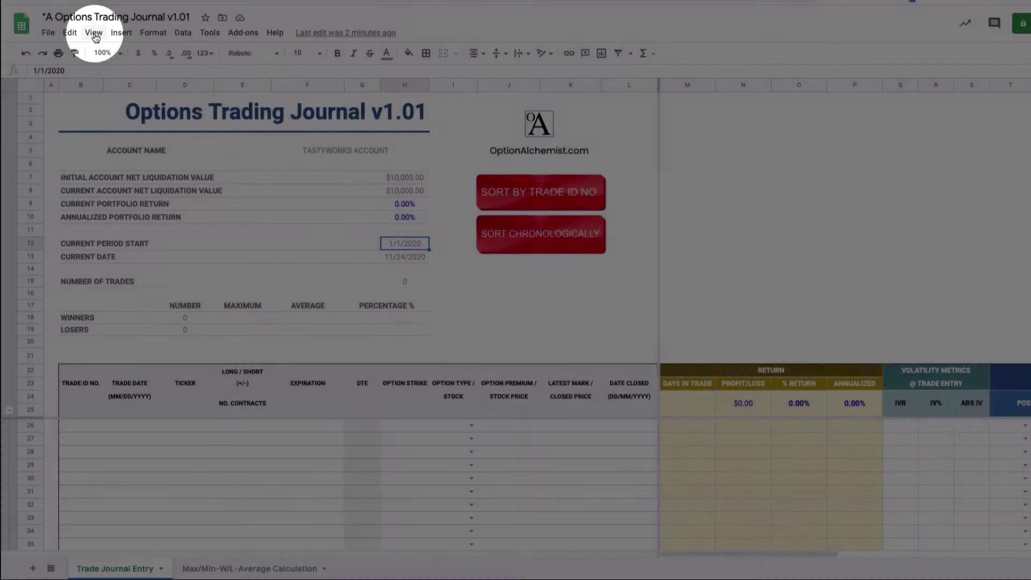
left_click(95, 34)
mouse_move(117, 197)
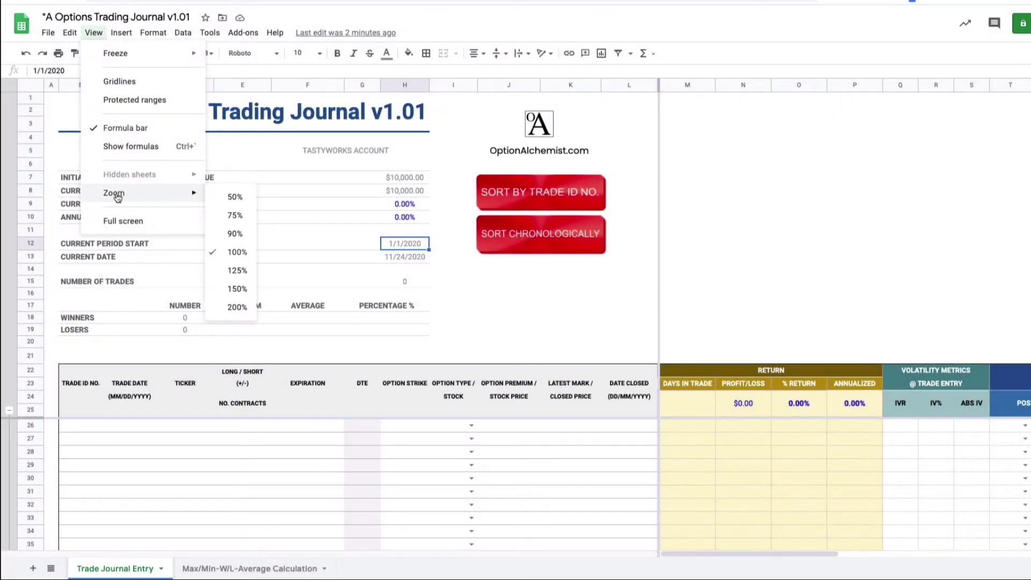
left_click(234, 197)
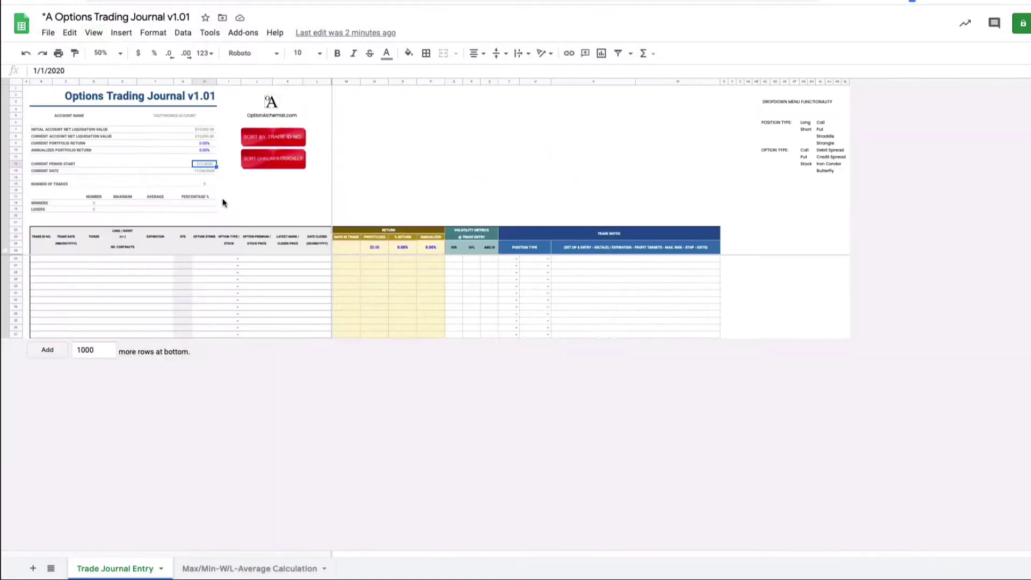
left_click(112, 53)
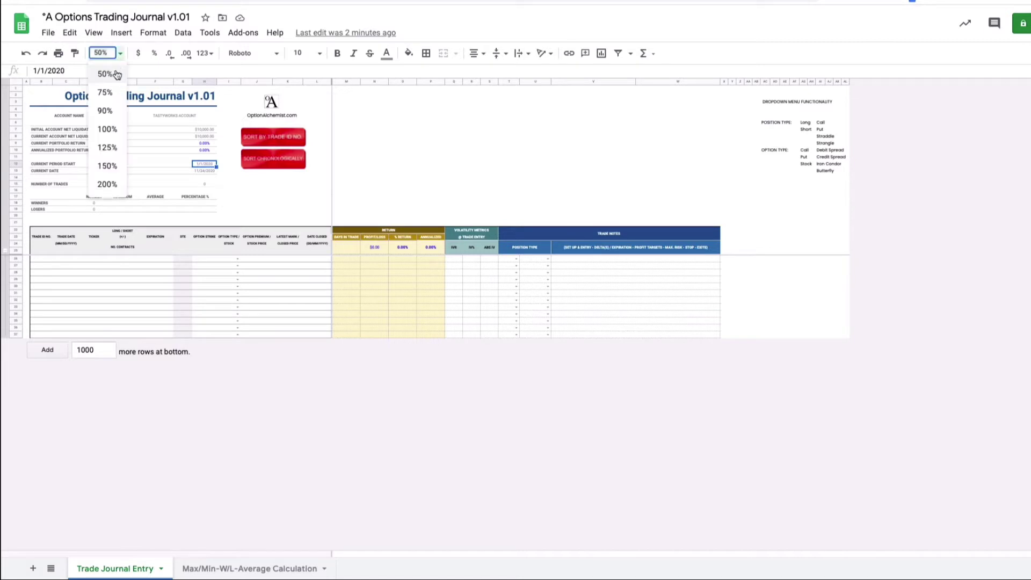
left_click(107, 130)
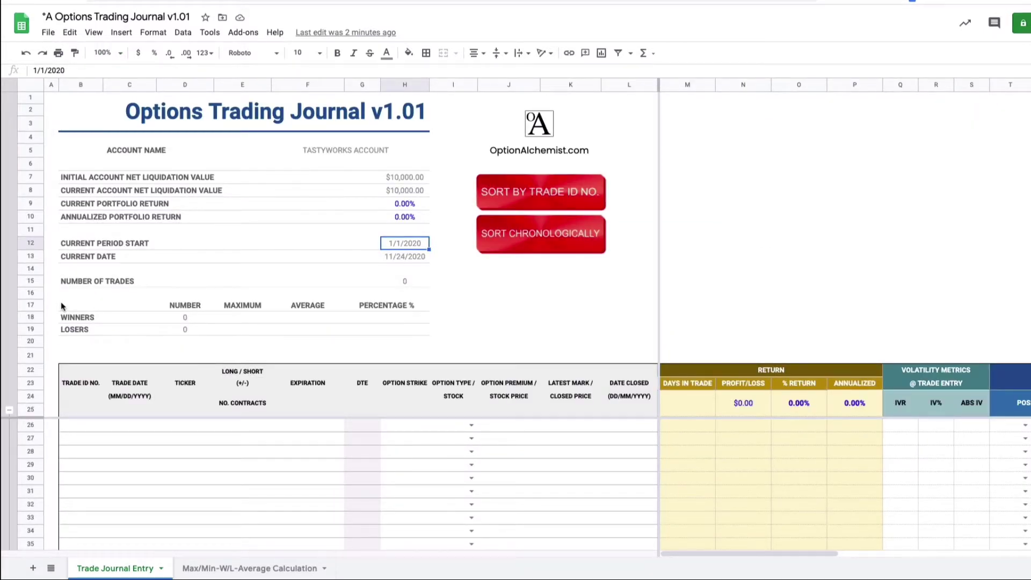
Inspect the TASTYWORKS ACCOUNT name, initial net liquidation value in H7 and period start date in H12.
left_click(328, 152)
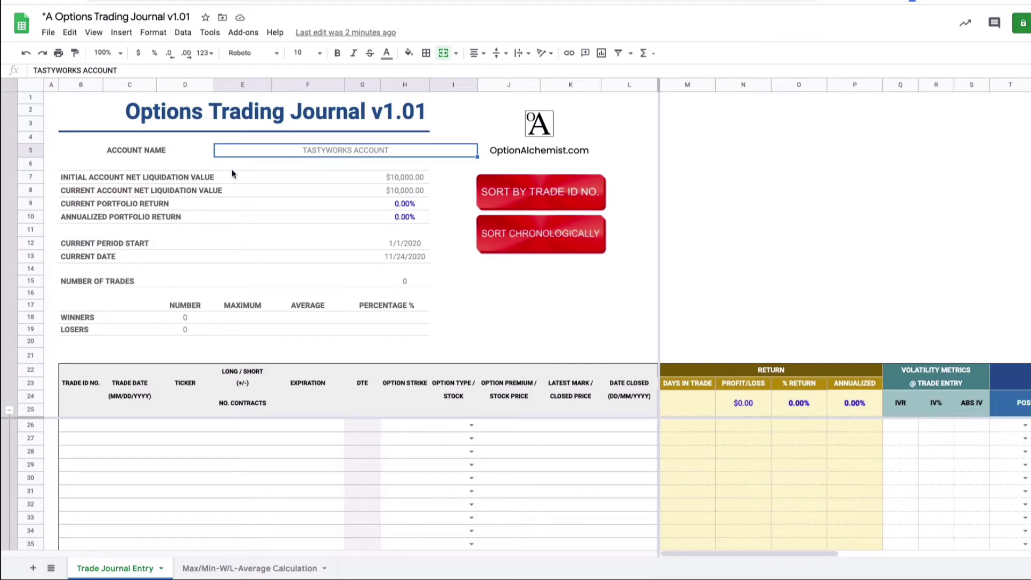
left_click(404, 177)
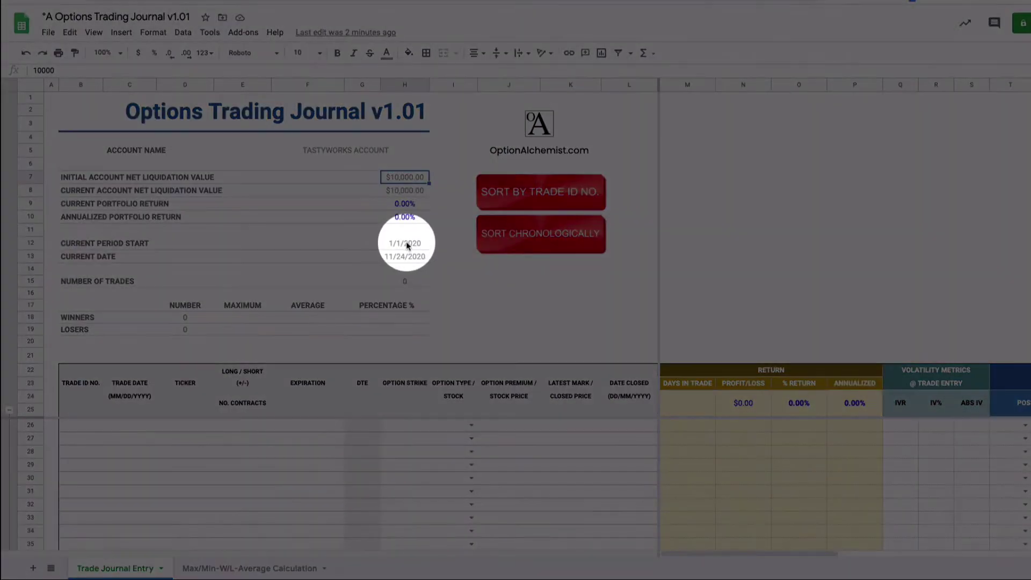
left_click(406, 241)
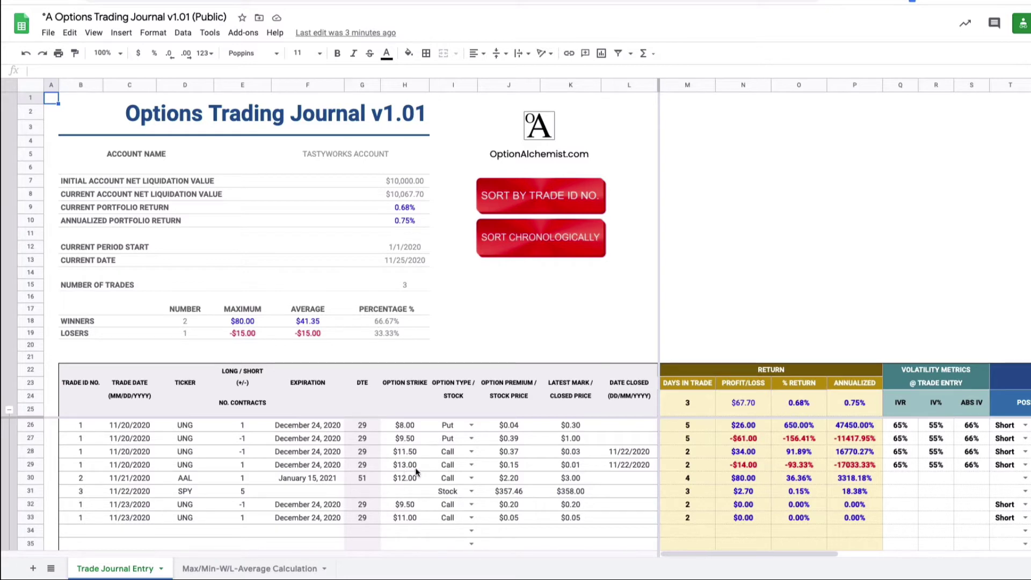
left_click(470, 425)
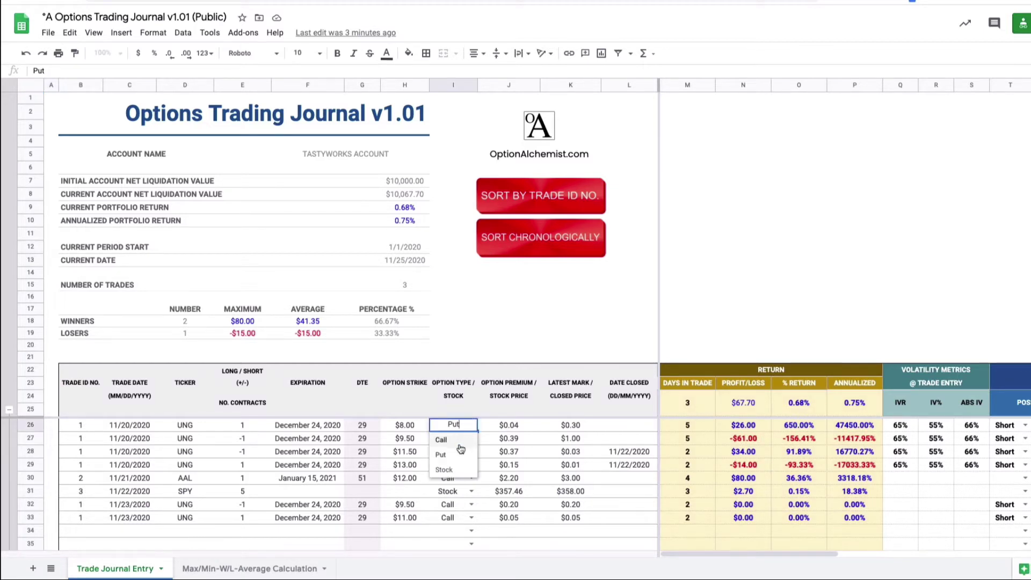
left_click(479, 425)
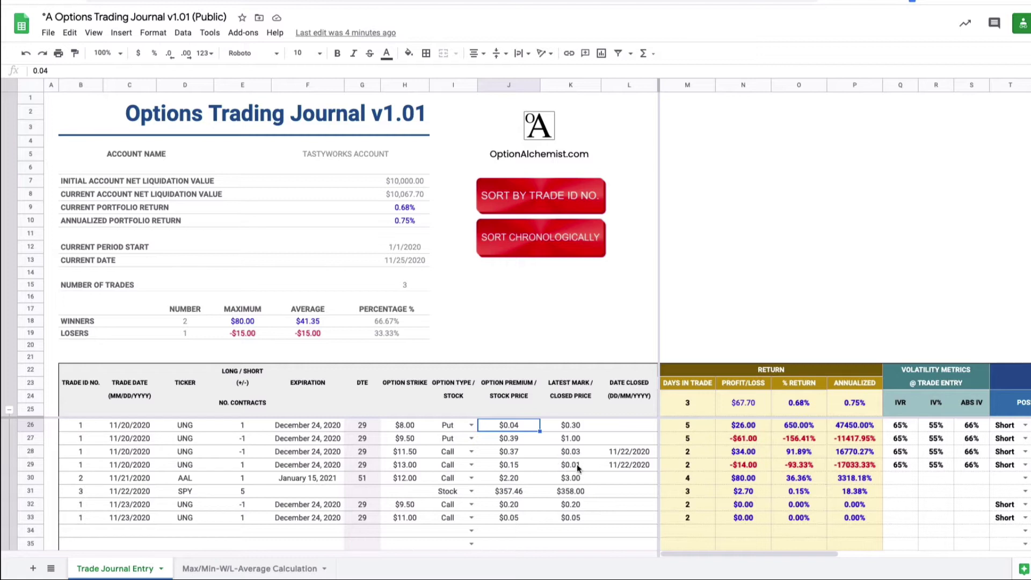
left_click(626, 451)
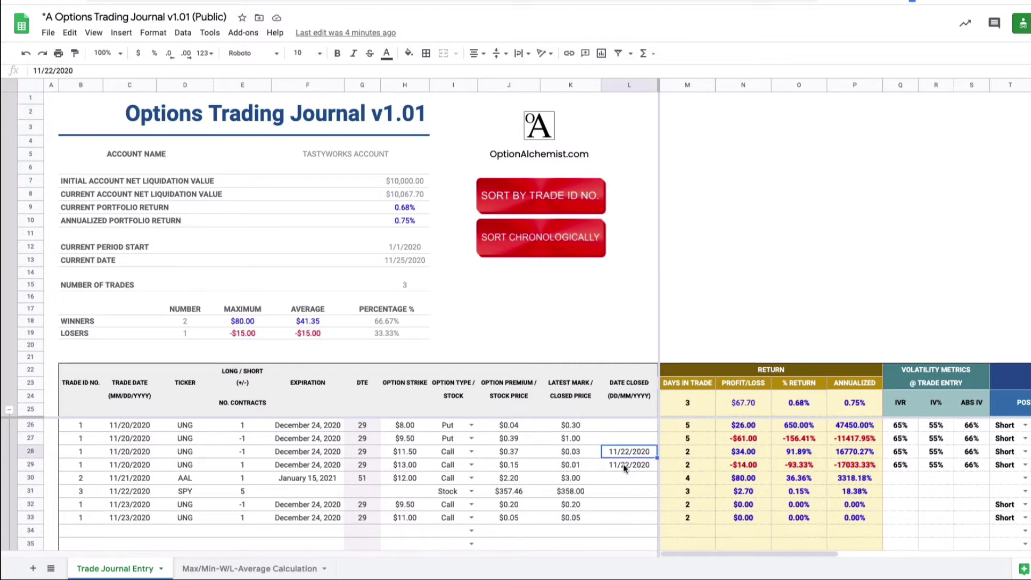
left_click(624, 463)
left_click(620, 454)
left_click_drag(824, 554, 884, 568)
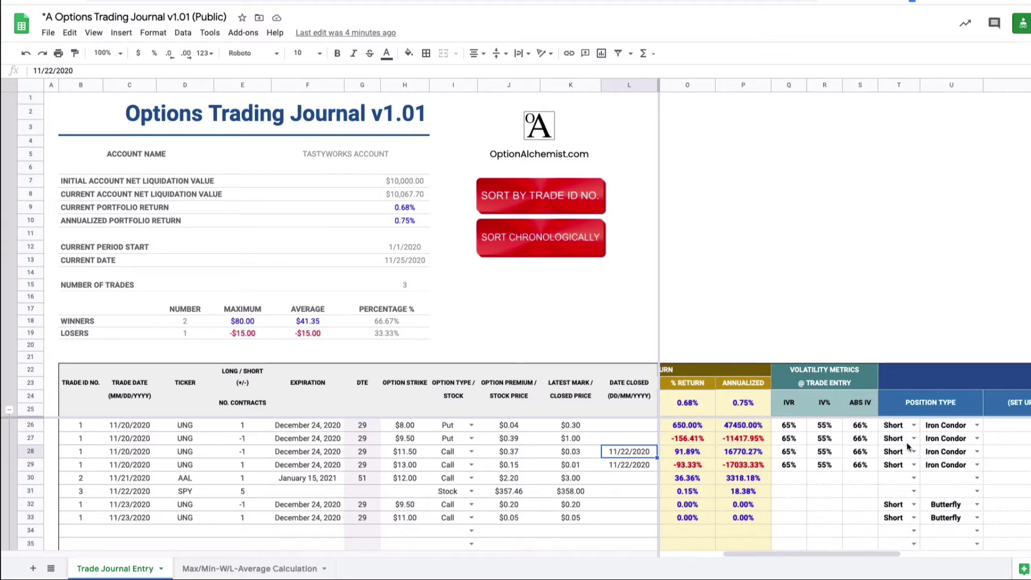
Scroll the right frozen pane left to show Days in Trade and Profit/Loss in columns M and N.
left_click_drag(732, 552, 839, 558)
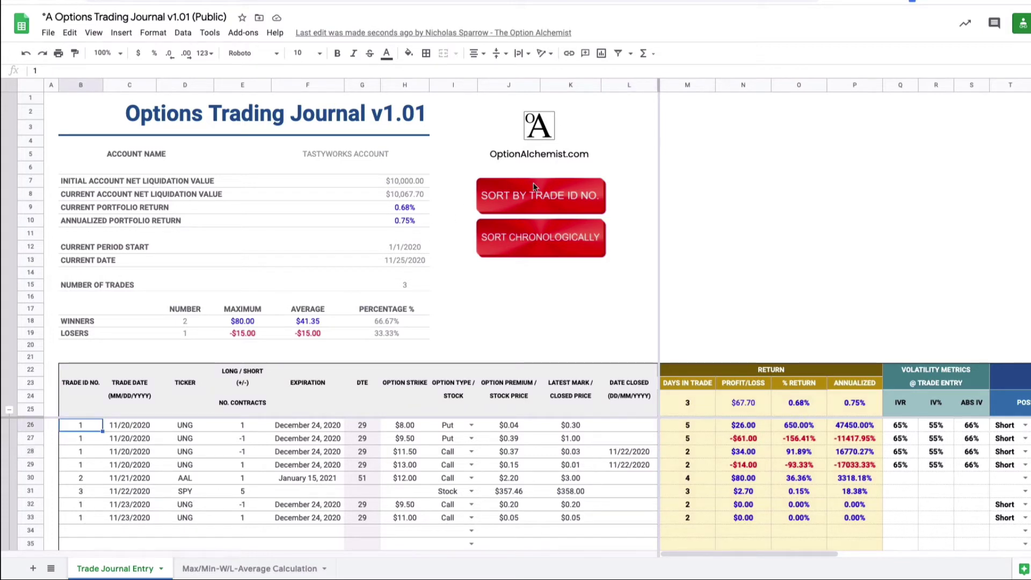
Sort the trade rows by trade ID and check each sorted row's Trade ID.
left_click(540, 199)
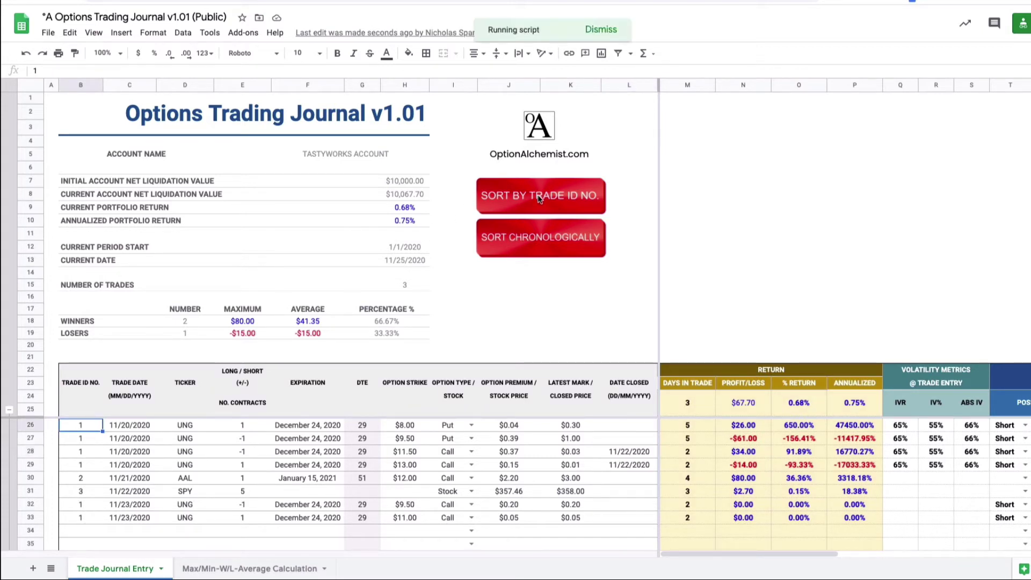
left_click(77, 439)
left_click(77, 451)
left_click(79, 465)
left_click(78, 478)
left_click(79, 490)
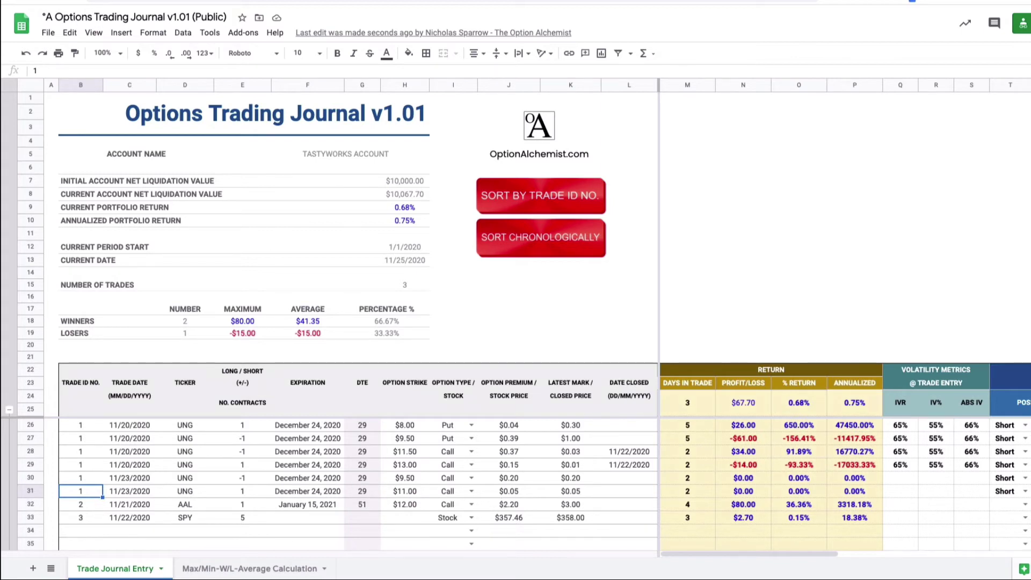
Fill the Profit/Loss IF formula from N26 down through N31.
left_click(731, 428)
left_click_drag(770, 431, 765, 497)
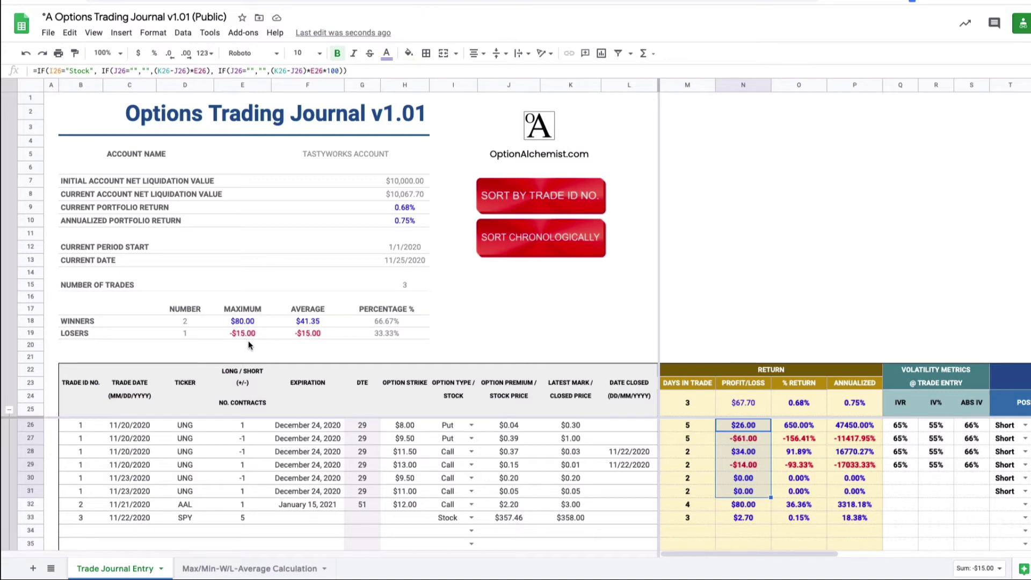
Re-sort the trades chronologically by trade date.
left_click(525, 239)
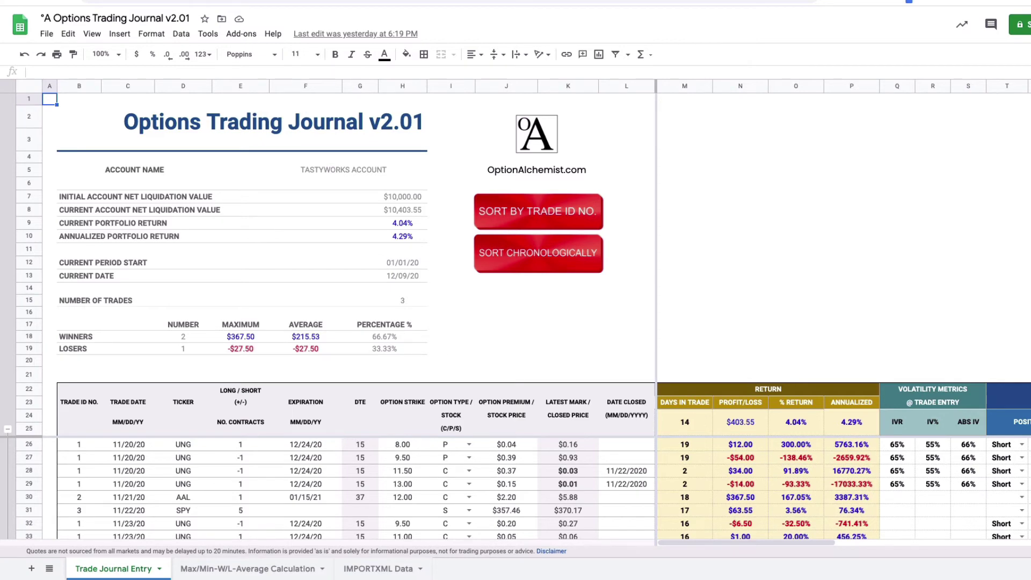
Switch to the IMPORTXML Data sheet holding the MarketWatch quote lookups.
left_click(378, 568)
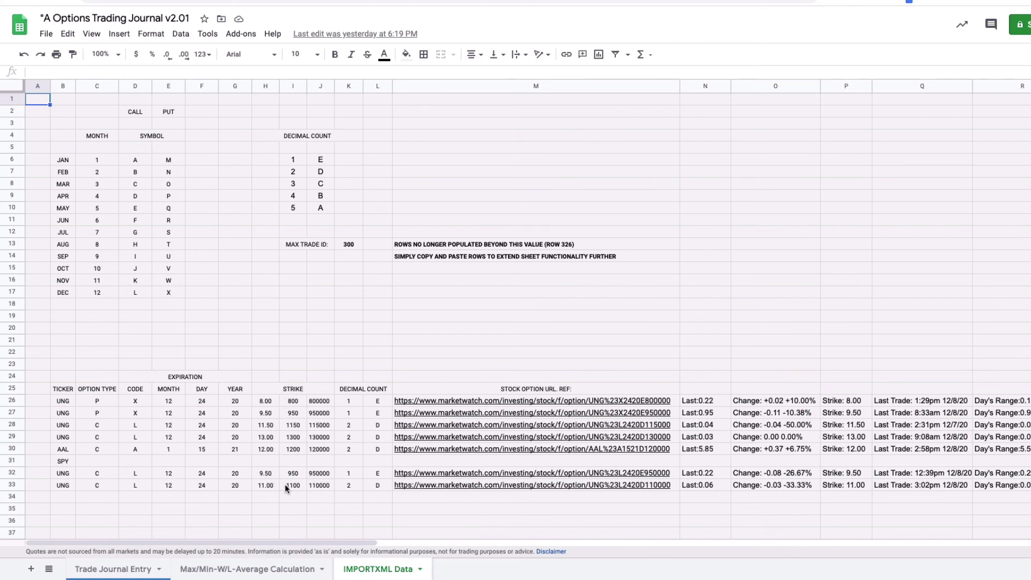
Go back to the Trade Journal Entry sheet showing $10,403.55 net liquidation.
left_click(123, 569)
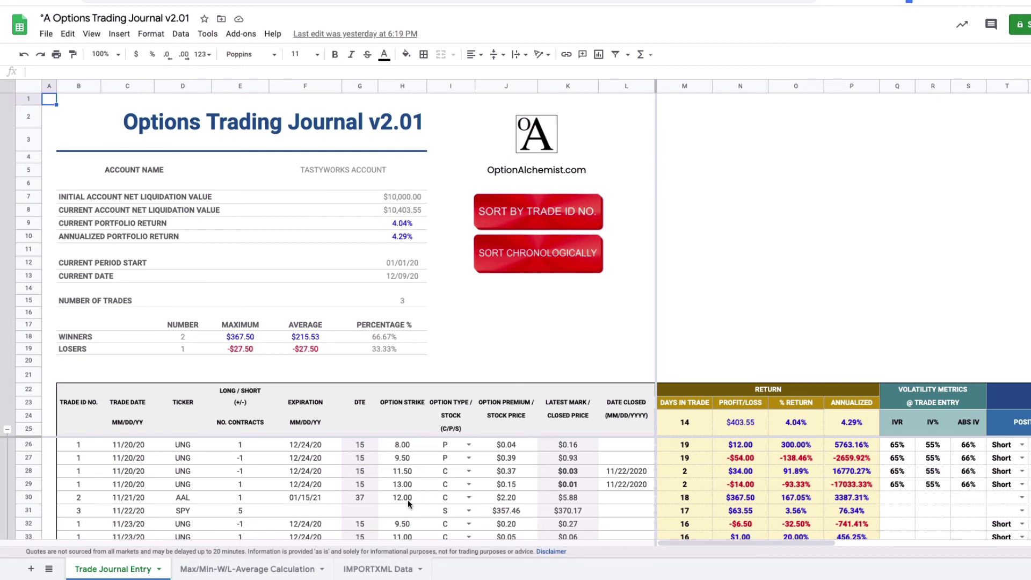
scroll(564, 387, "down", 1)
scroll(564, 389, "down", 1)
scroll(543, 490, "up", 2)
left_click(567, 473)
left_click(567, 486)
left_click(565, 472)
left_click(564, 462)
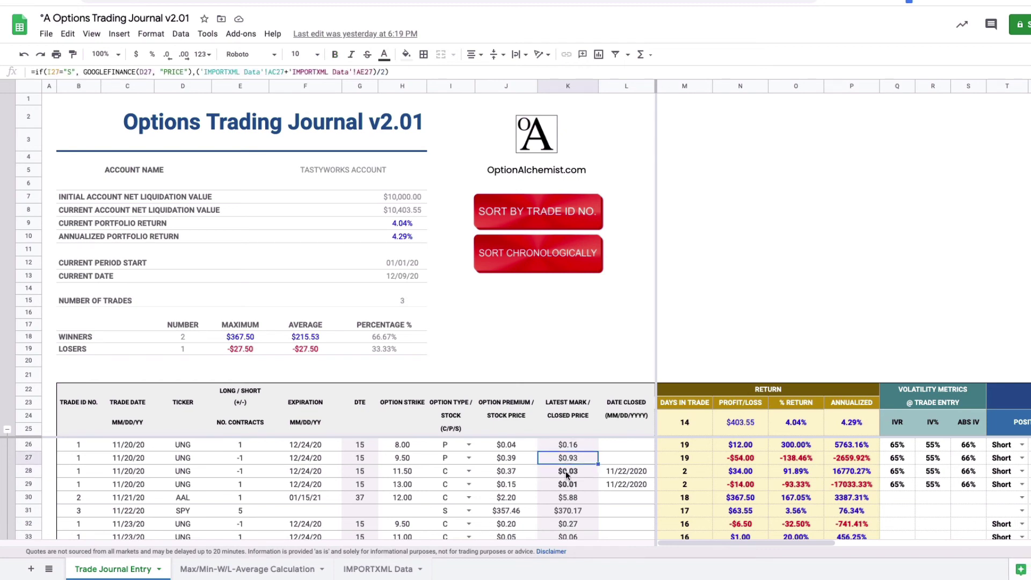
left_click(566, 471)
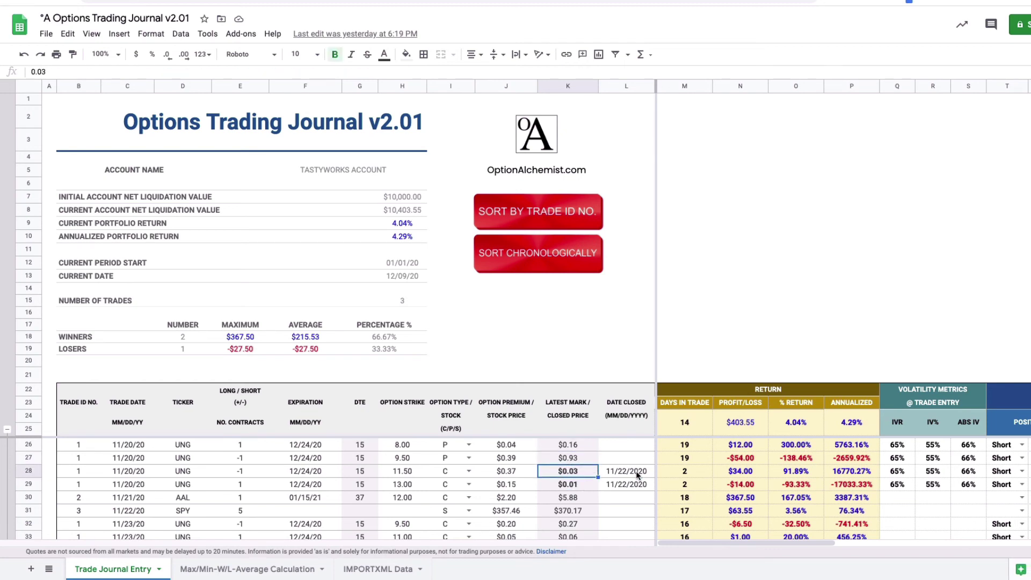
left_click(601, 473)
left_click(577, 472)
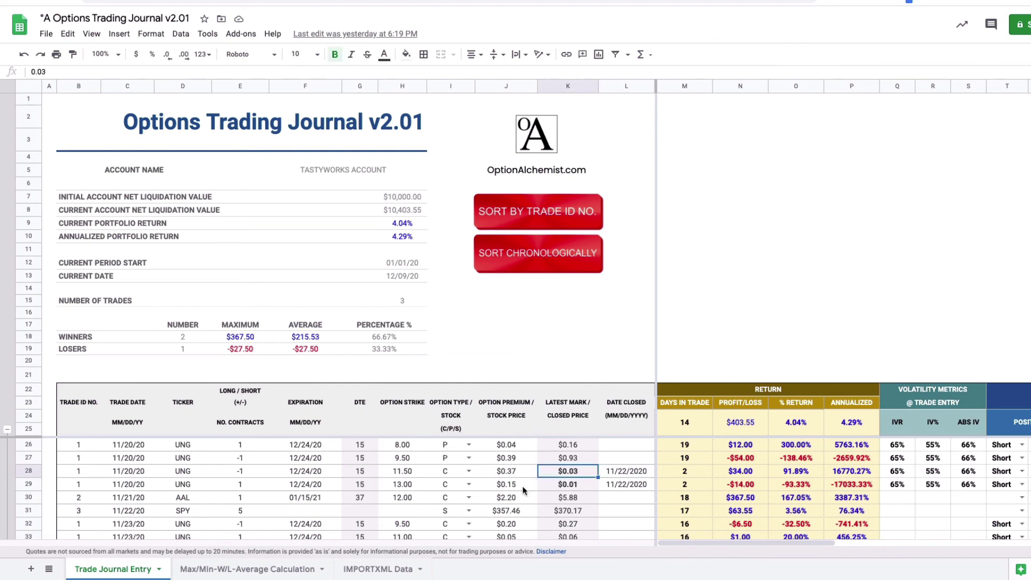